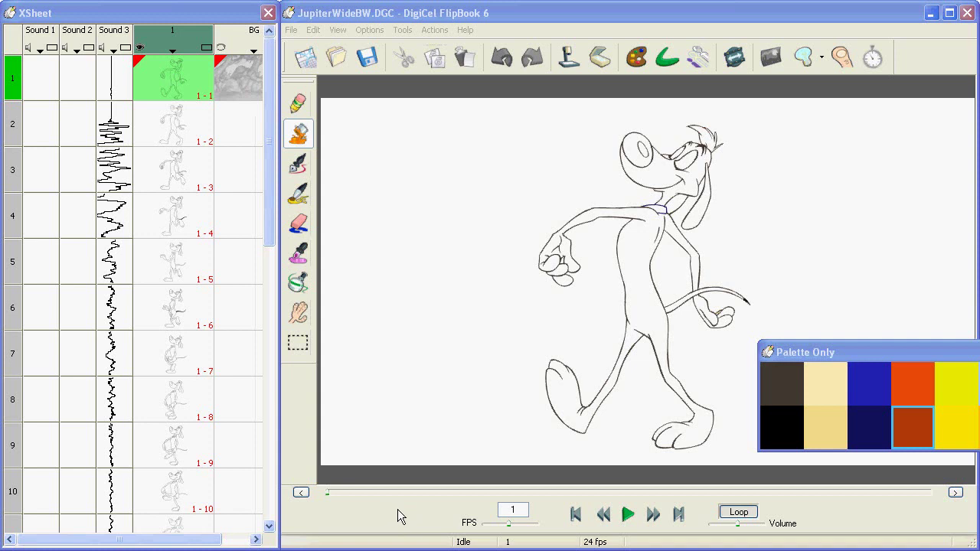
Pick the cream swatch and fill the dog's body, arms and legs on frame 1.
left_click(823, 387)
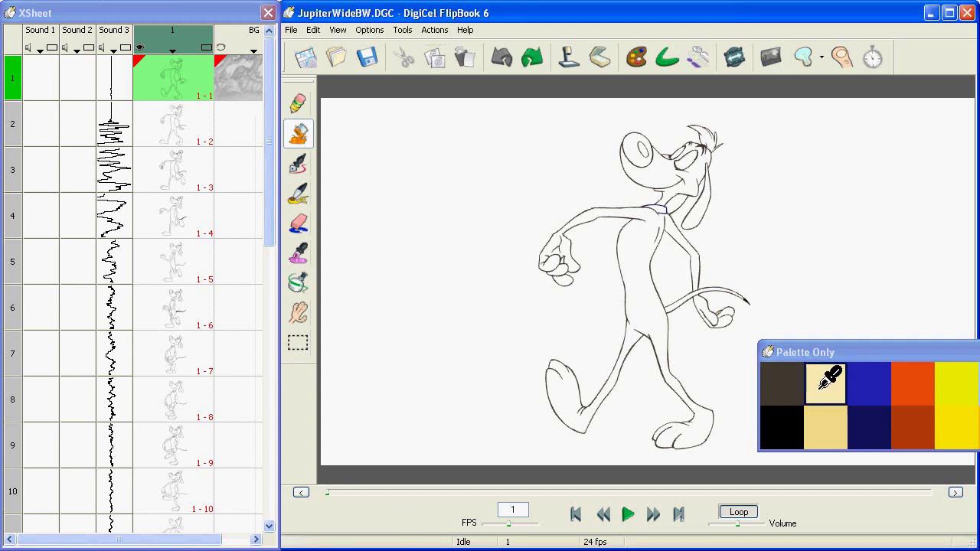
left_click(643, 243)
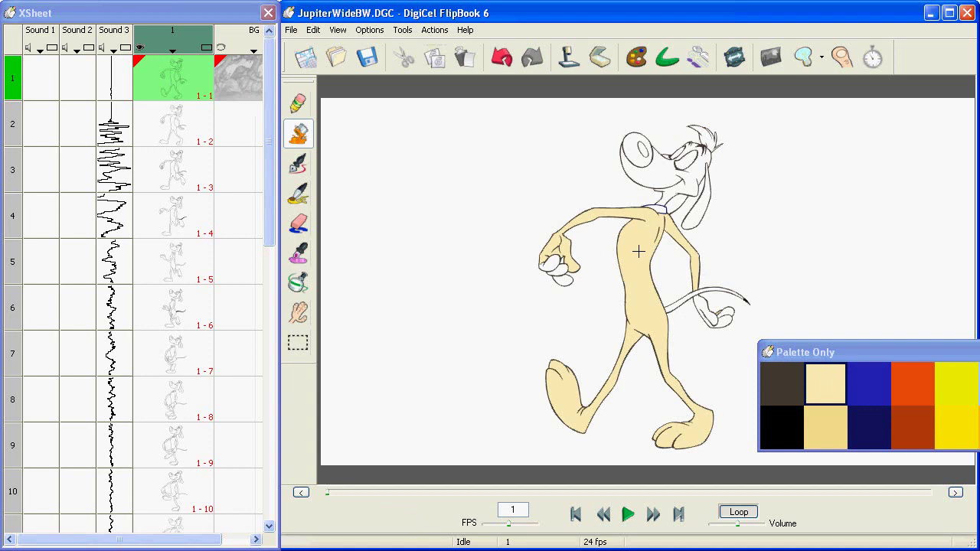
Fill the dog's left hand, right hand, and head and face cream on frame 1.
left_click(565, 279)
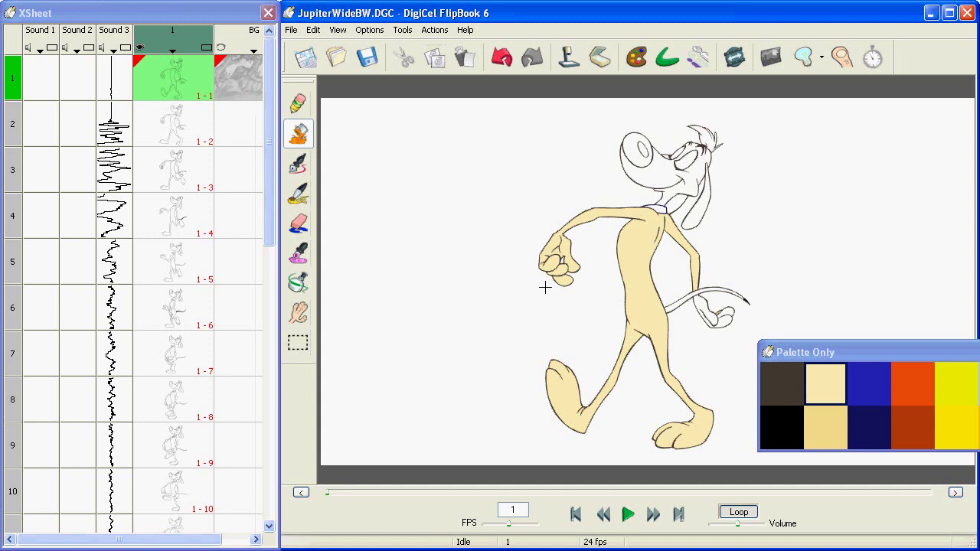
left_click(710, 316)
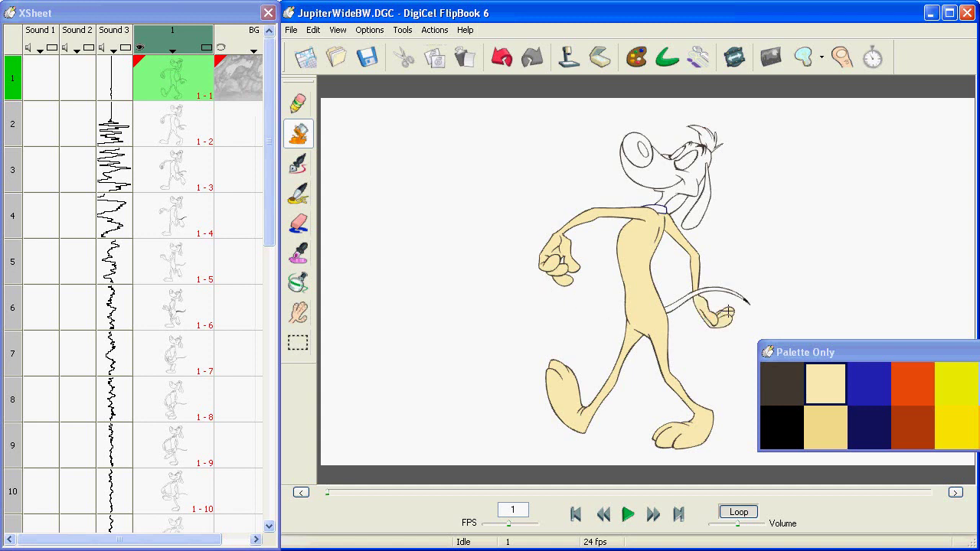
left_click(664, 170)
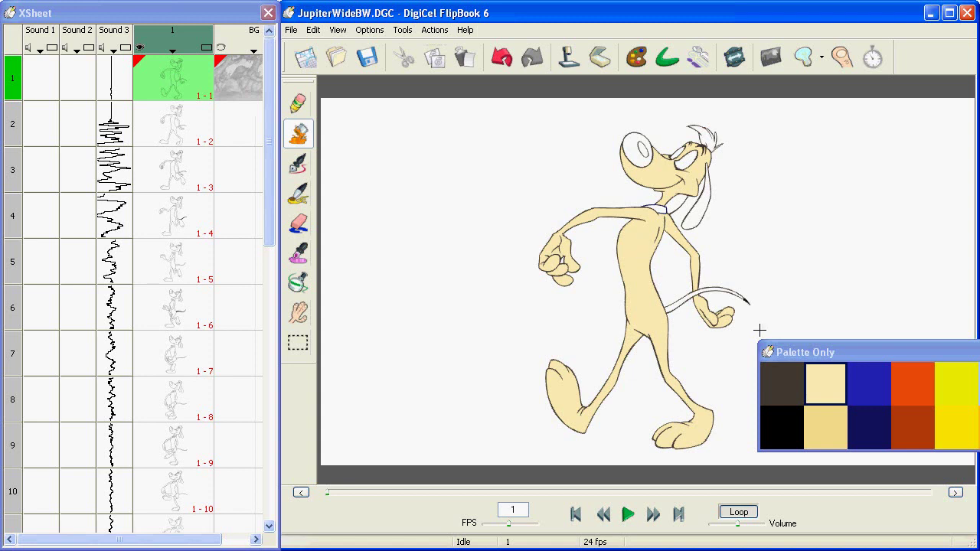
Colour the dog's collar blue and its hair tuft orange.
left_click(884, 388)
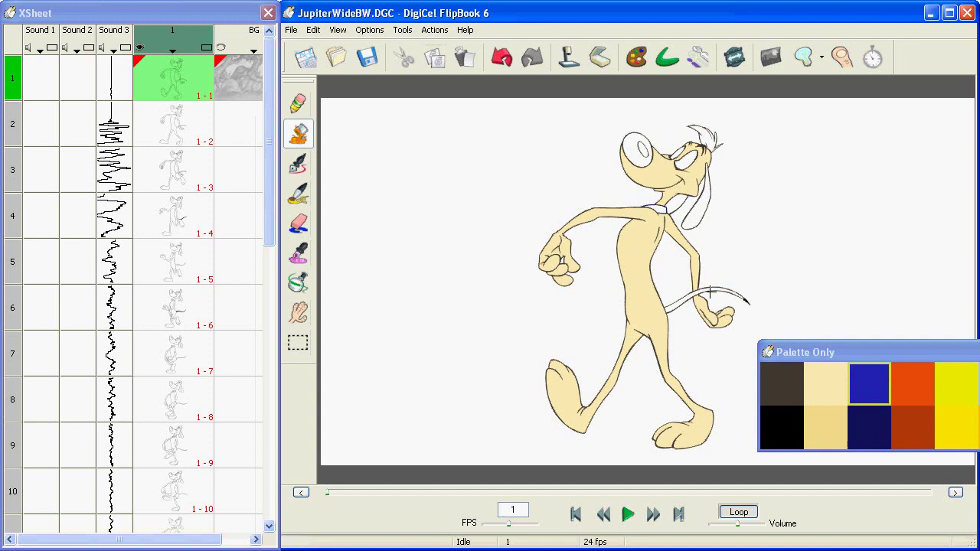
left_click(655, 208)
left_click(911, 387)
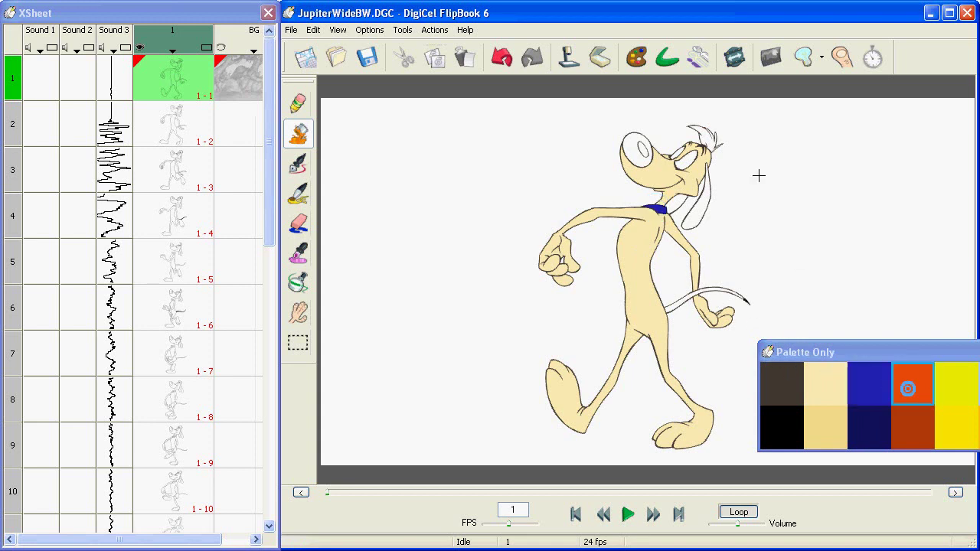
left_click(704, 139)
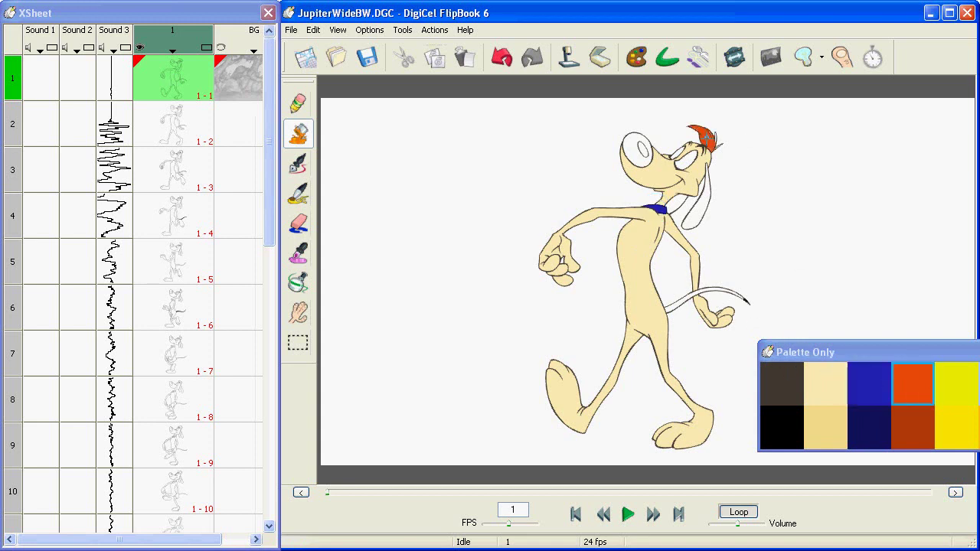
Fill the floppy ear, nose and tail black, and one eye tan.
left_click(779, 419)
left_click(699, 212)
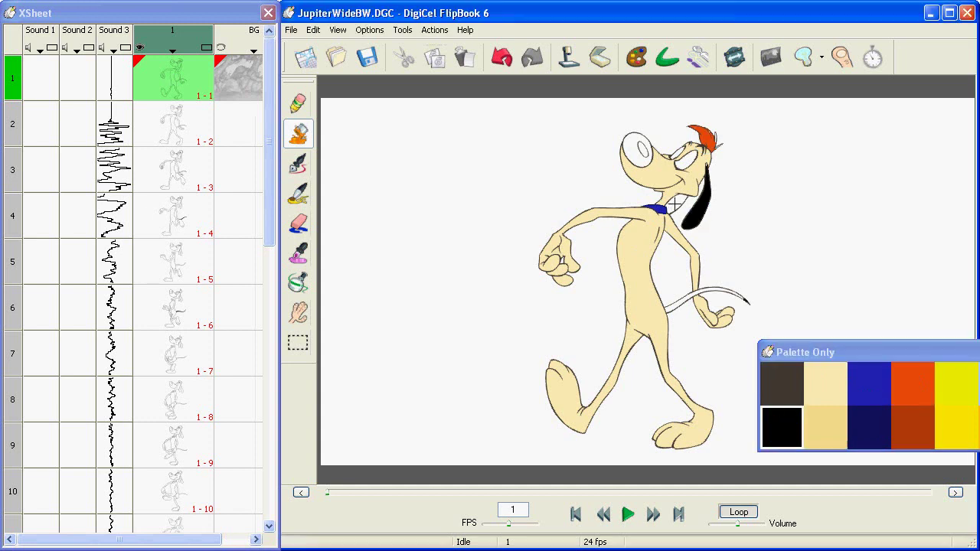
left_click(633, 153)
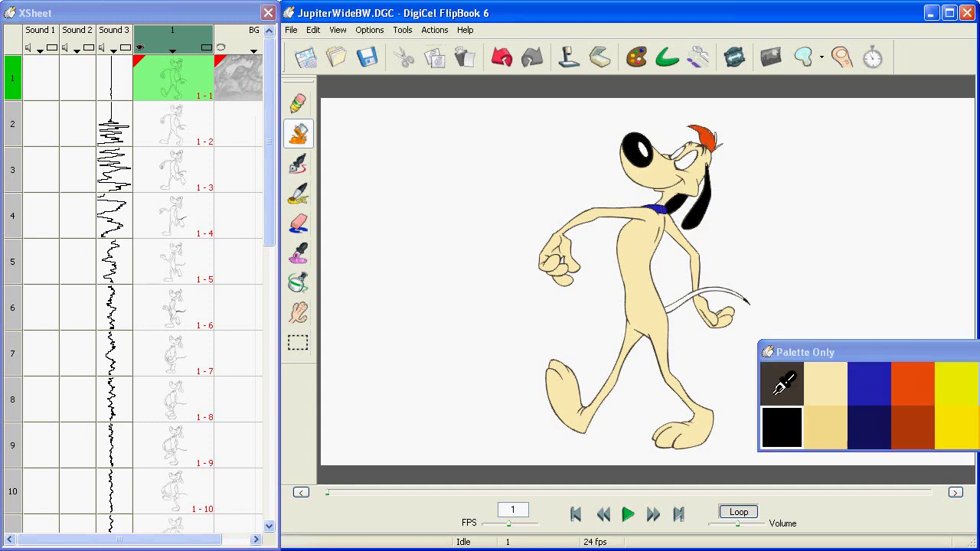
left_click(827, 419)
left_click(690, 157)
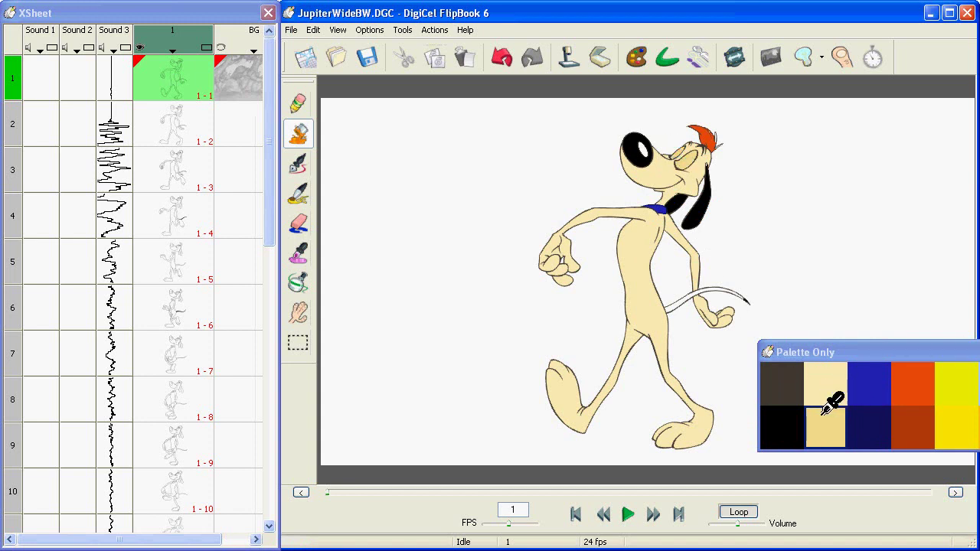
left_click(781, 422)
left_click(672, 307)
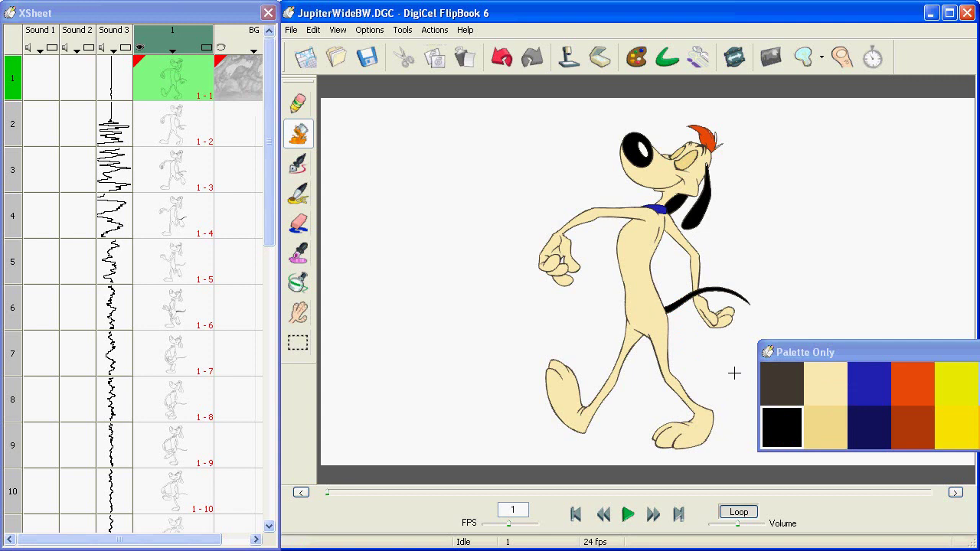
Undo the last five colour fills and refill the dog's head light cream.
left_click(502, 60)
left_click(502, 59)
left_click(501, 59)
left_click(502, 60)
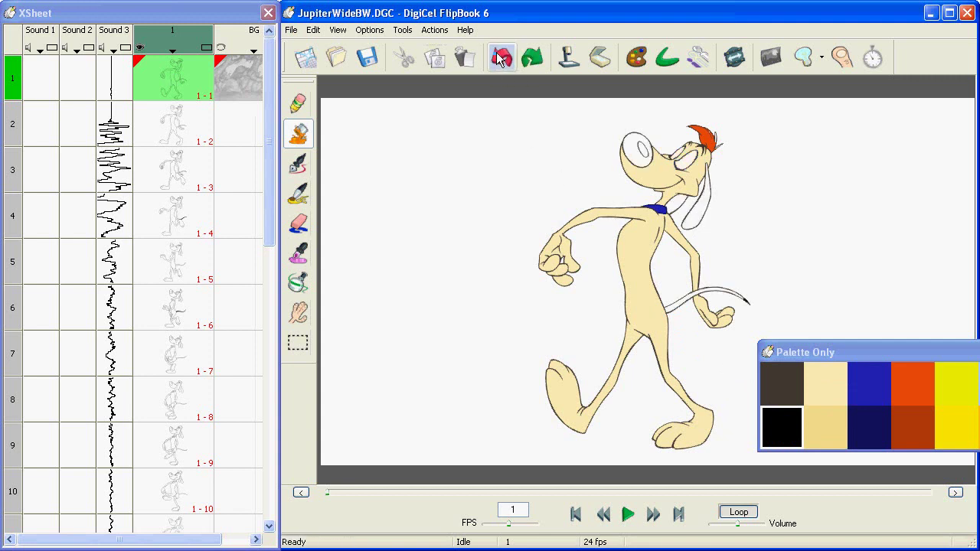
left_click(499, 58)
left_click(499, 59)
left_click(499, 59)
left_click(499, 58)
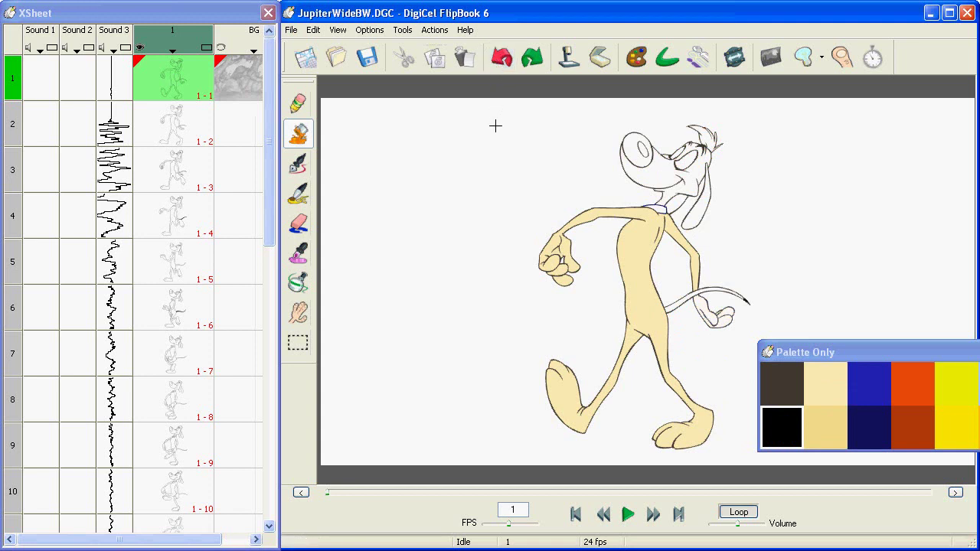
left_click(839, 377)
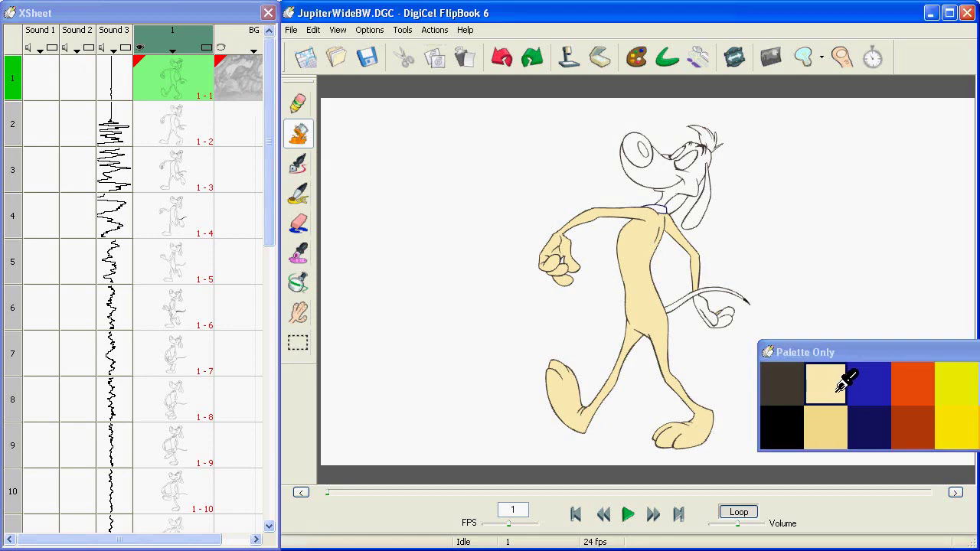
left_click(663, 170)
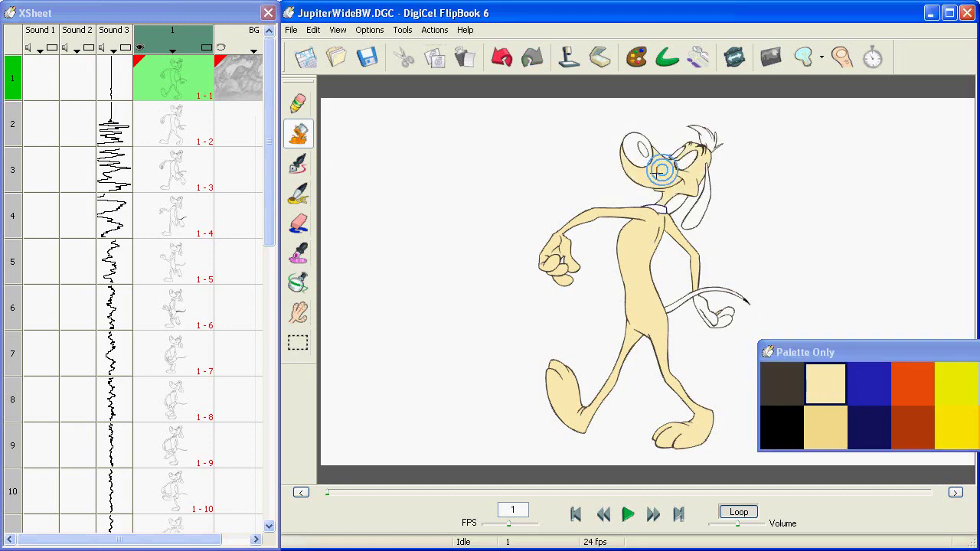
Fill the dog's body cream on frames 2 through 6.
key("Down")
left_click(641, 240)
key("Down")
left_click(640, 242)
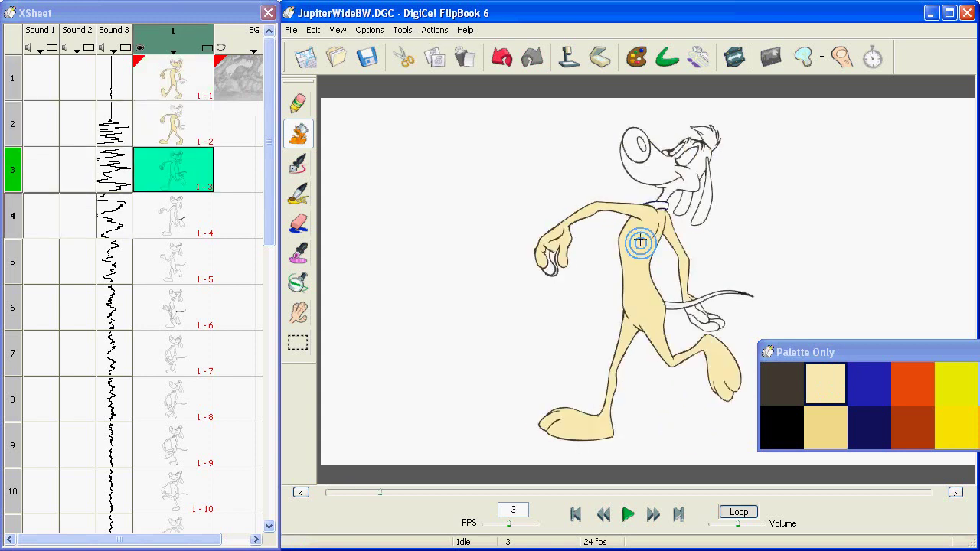
key("Down")
left_click(640, 242)
key("Down")
left_click(635, 242)
key("Down")
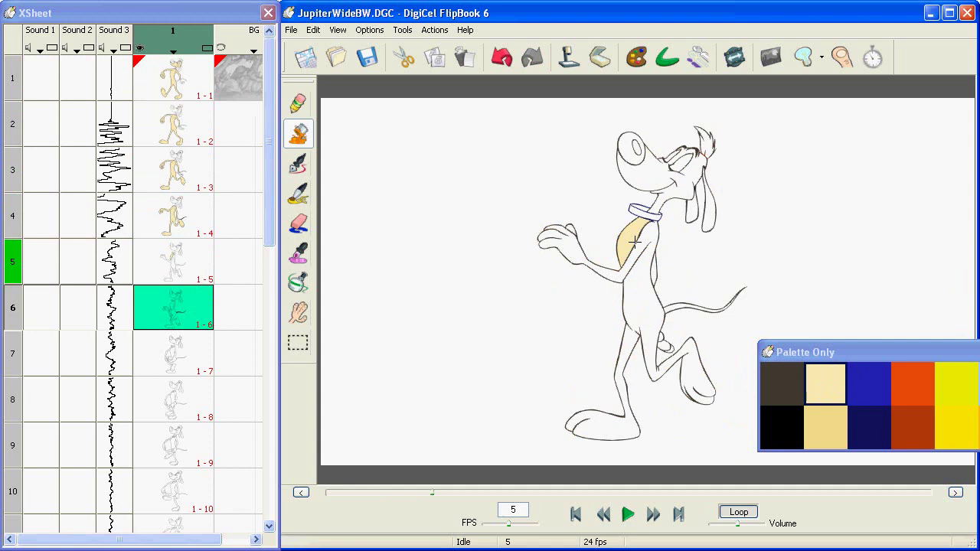
left_click(635, 242)
Fill the dog's body cream on frames 7 through 10, ending on frame 11.
key("Down")
left_click(634, 245)
key("Down")
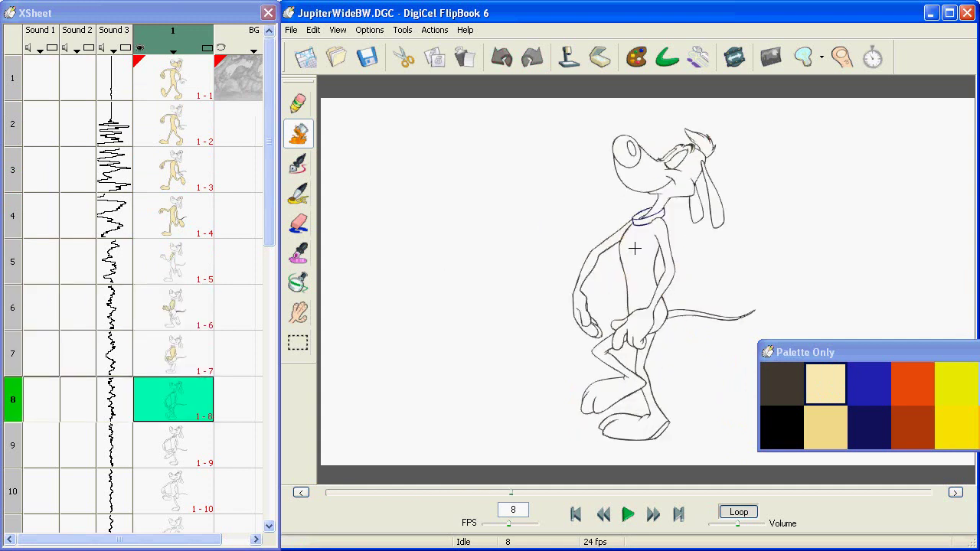
left_click(635, 246)
key("Down")
left_click(635, 246)
key("Down")
left_click(636, 245)
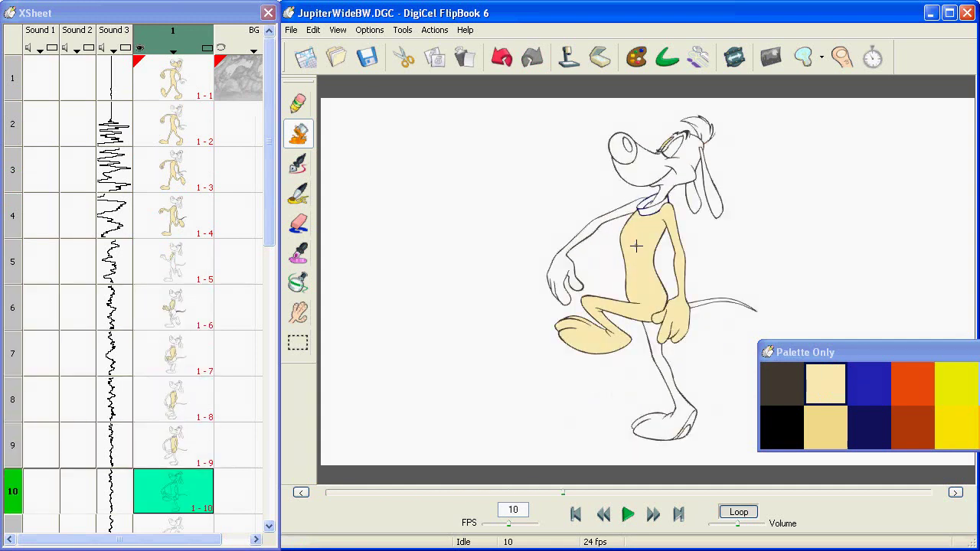
key("Down")
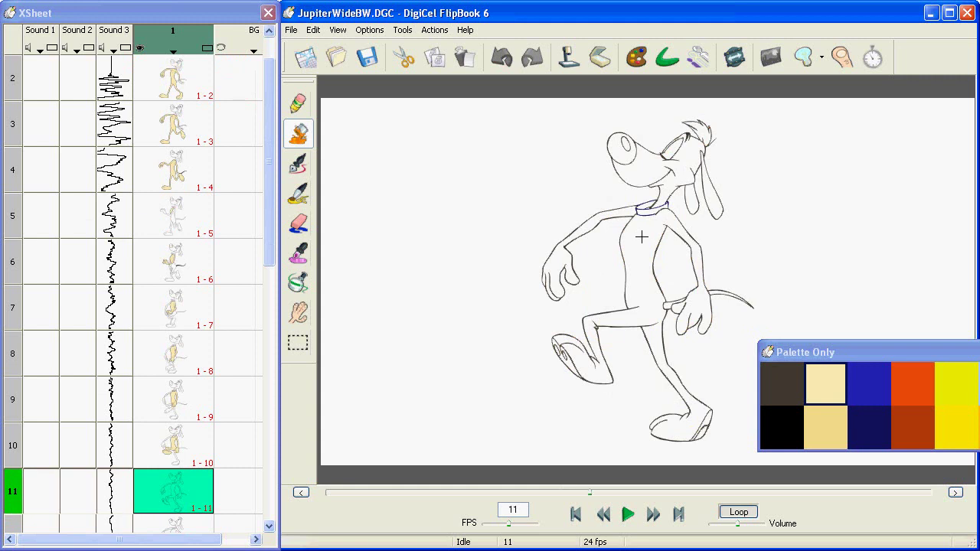
Fill the dog's body cream on each frame from 11 through 22.
left_click(646, 235)
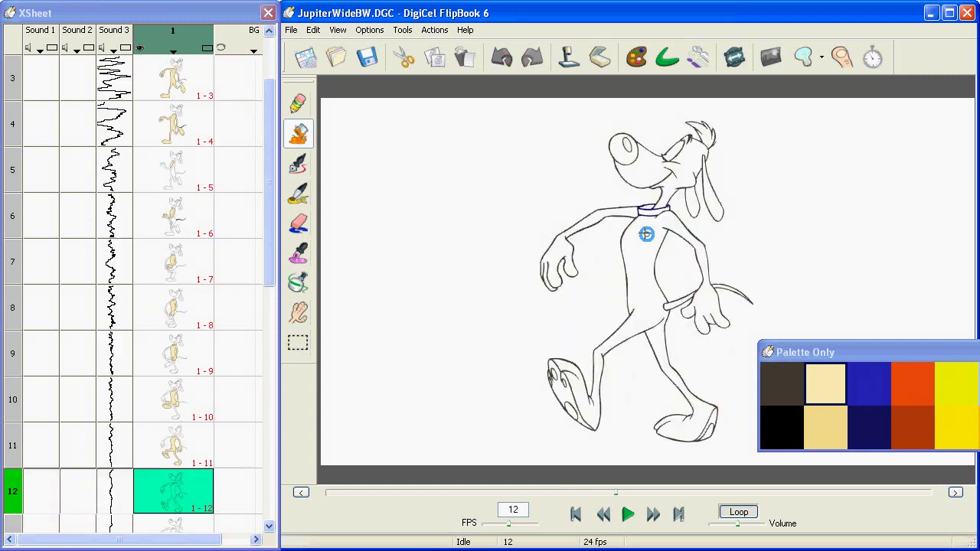
left_click(642, 234)
left_click(636, 237)
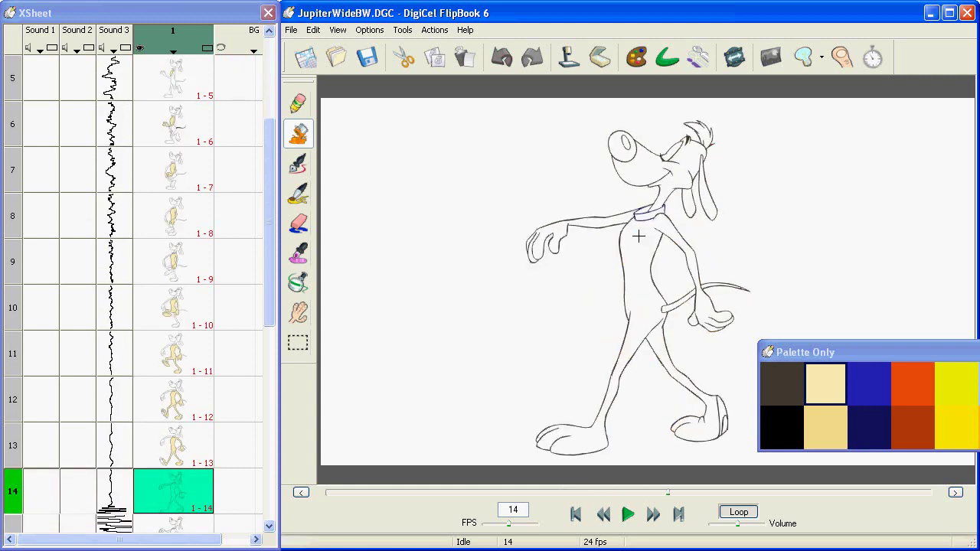
left_click(636, 238)
left_click(636, 239)
left_click(636, 240)
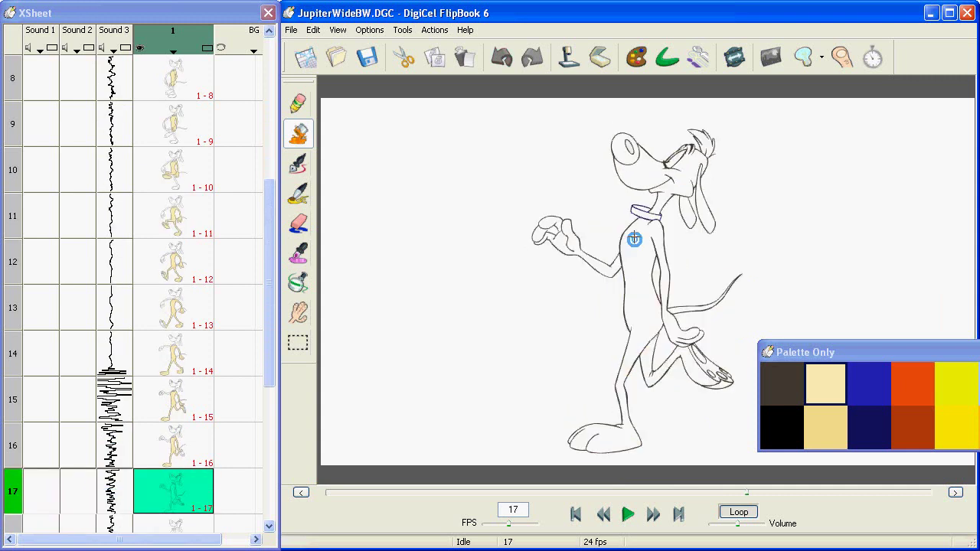
left_click(634, 242)
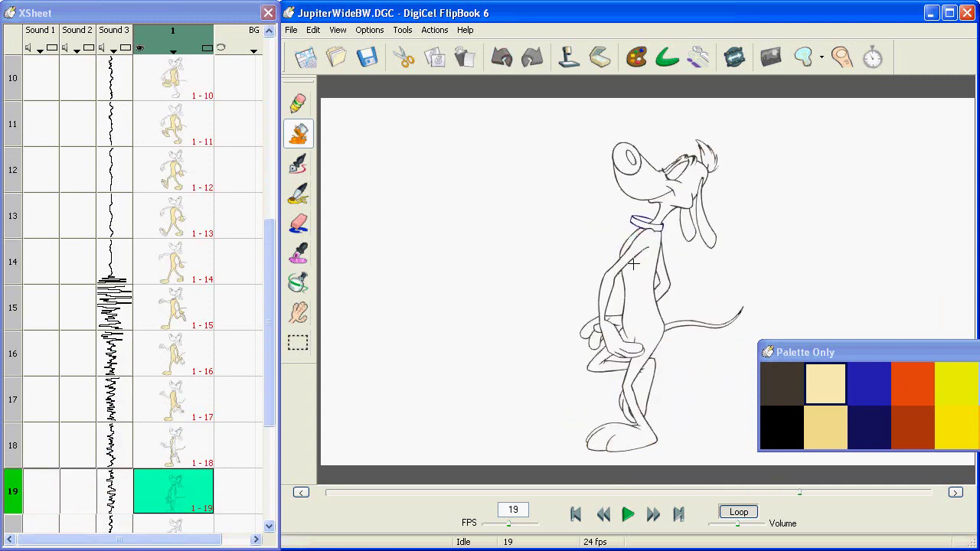
left_click(634, 268)
left_click(636, 257)
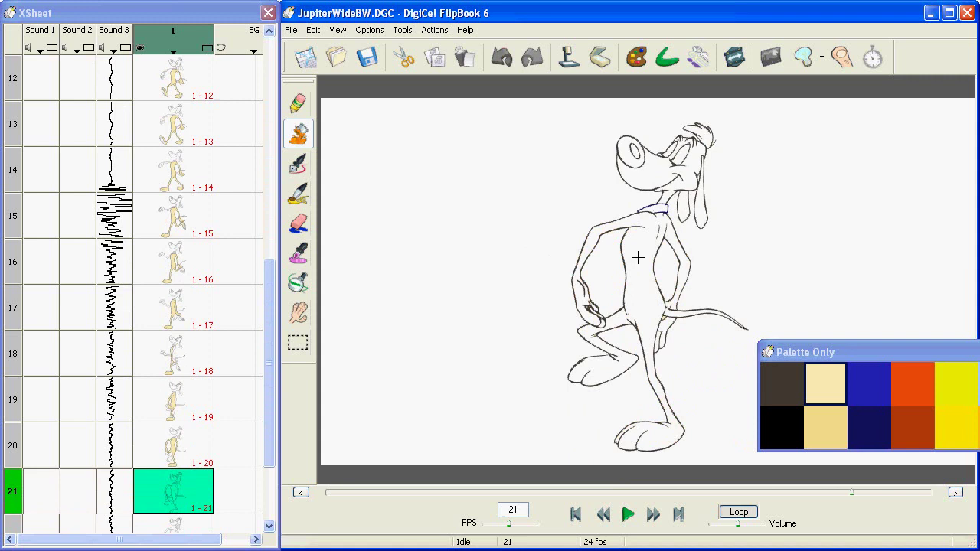
left_click(637, 257)
left_click(637, 256)
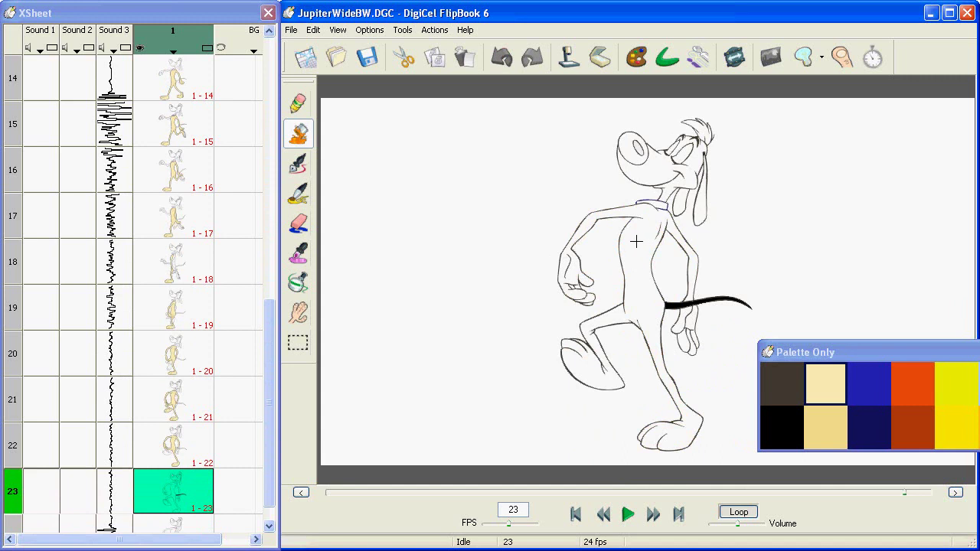
Revert the animation to its saved state, then refill the dog's body cream through frame 8.
left_click(291, 30)
left_click(306, 111)
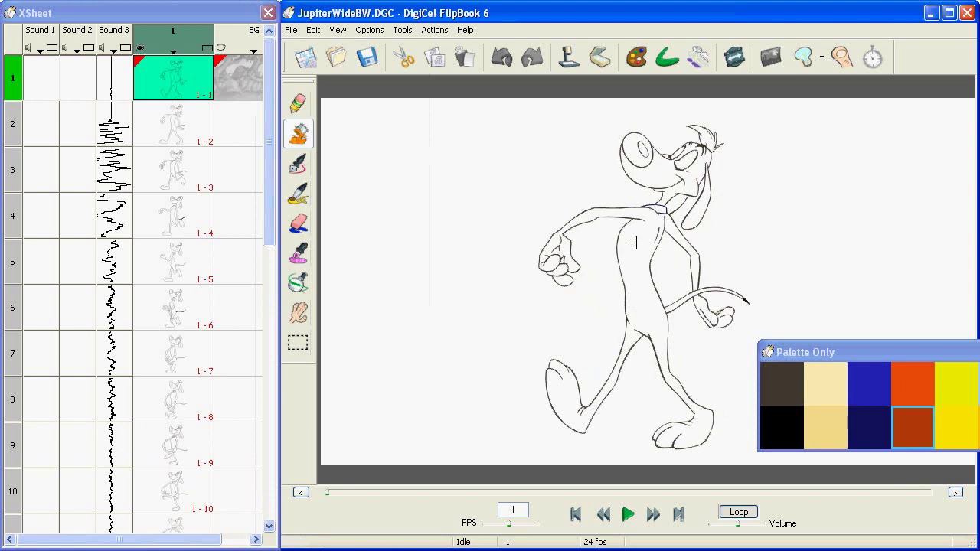
left_click(828, 377)
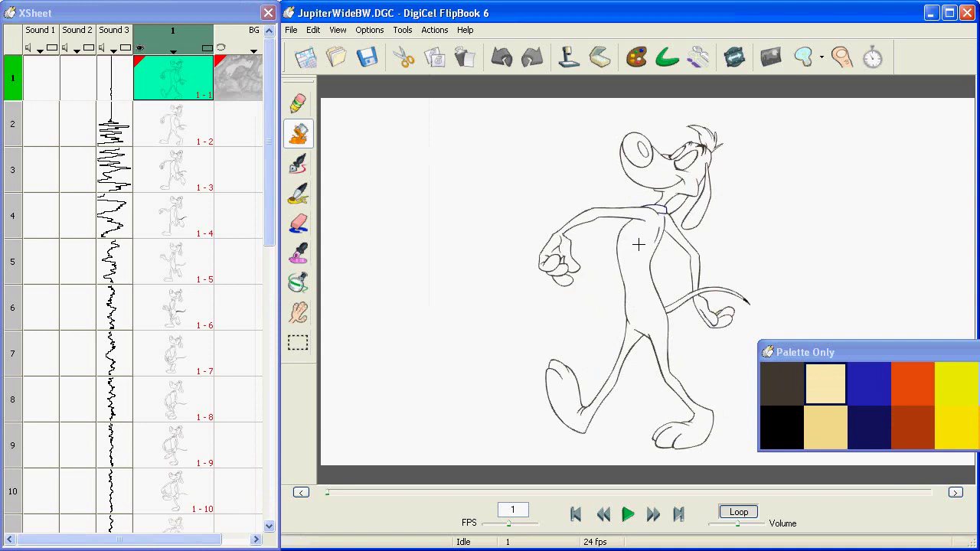
left_click_drag(636, 244, 636, 244)
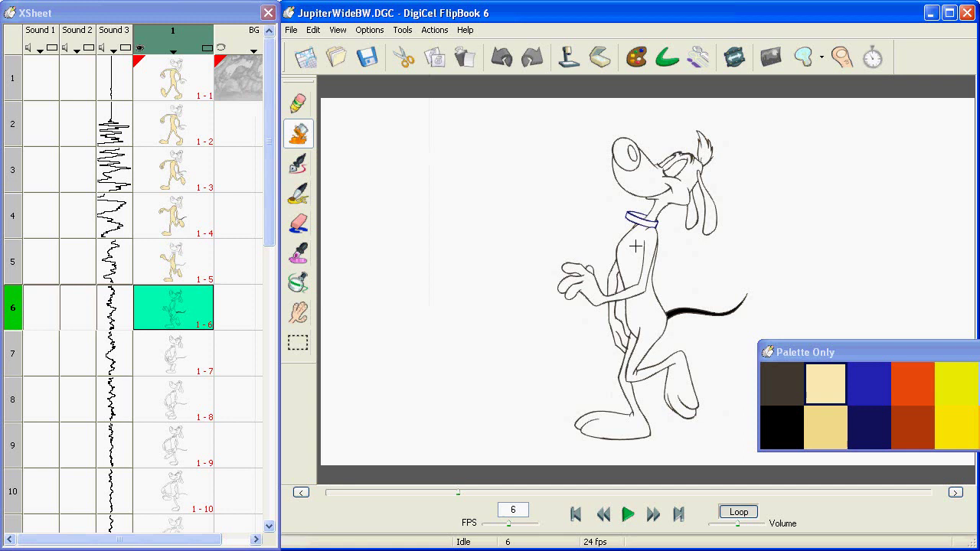
left_click(634, 247)
left_click(634, 246)
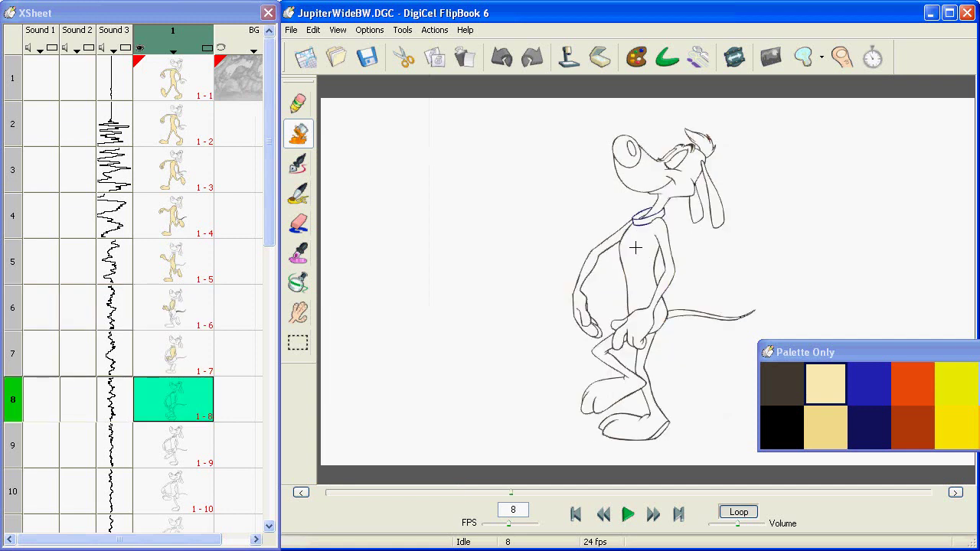
left_click(636, 247)
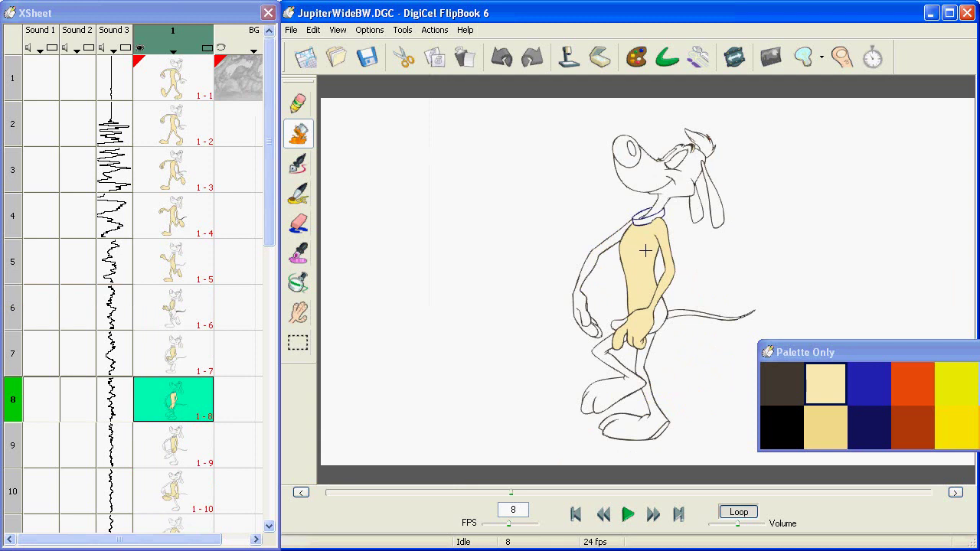
Play the walk cycle from frame 1, then fill the fist and hand gaps cream on frame 24.
key("Home")
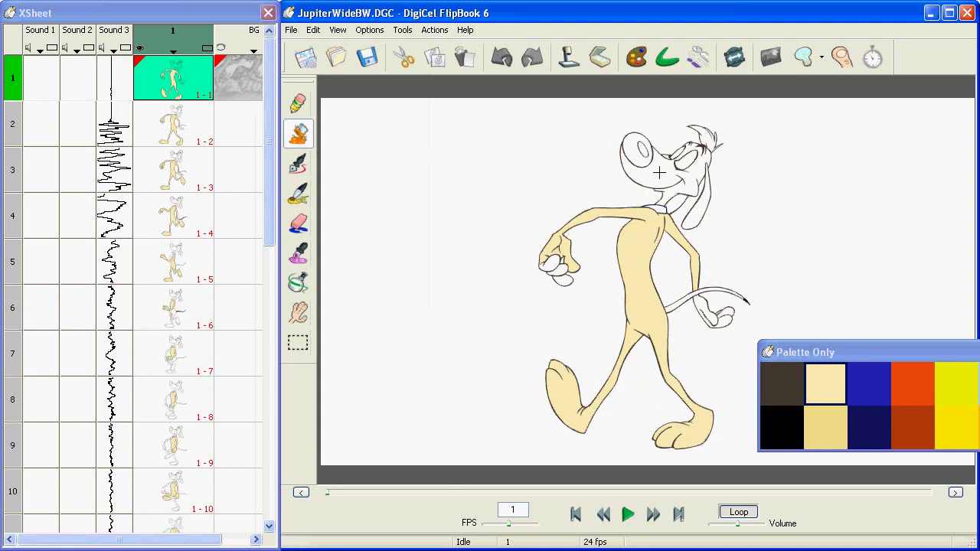
left_click_drag(658, 173, 651, 171)
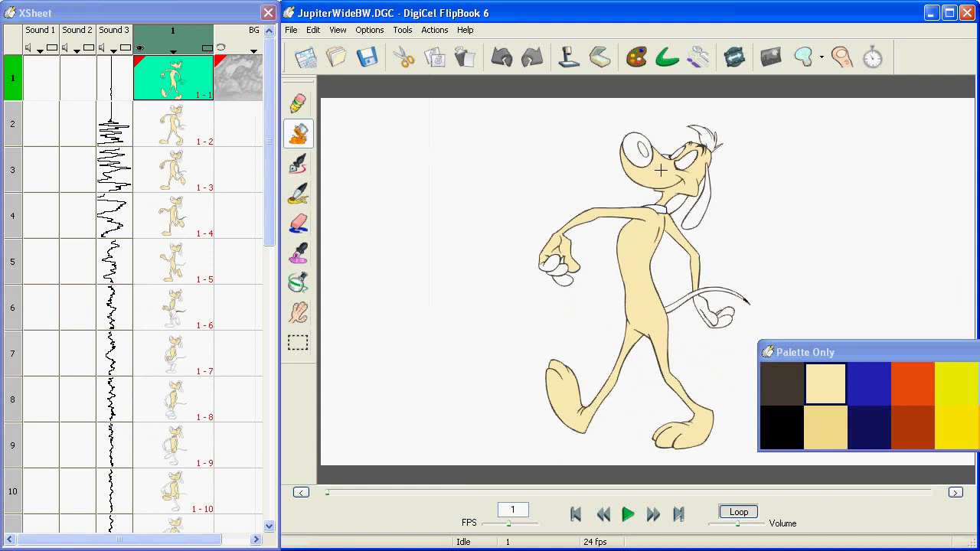
key("space")
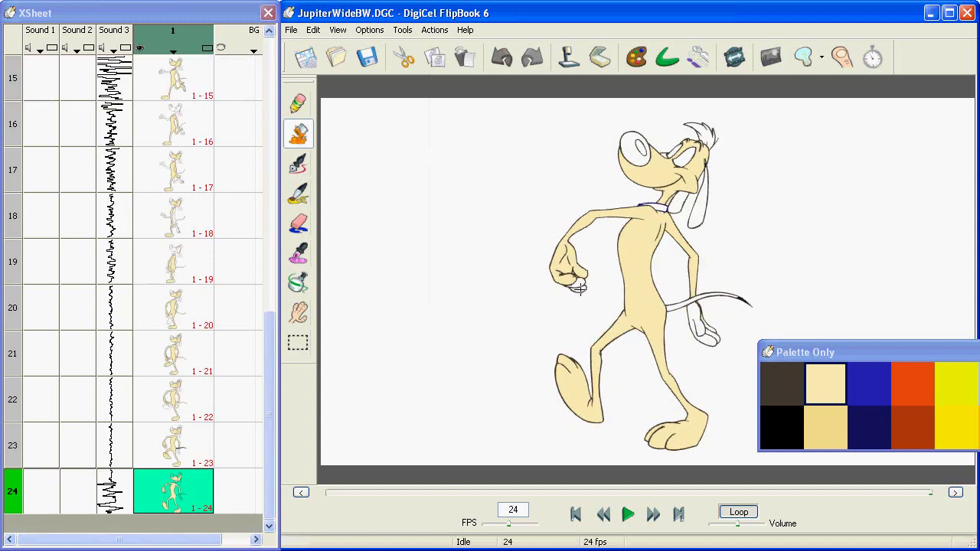
left_click(576, 288)
left_click(707, 331)
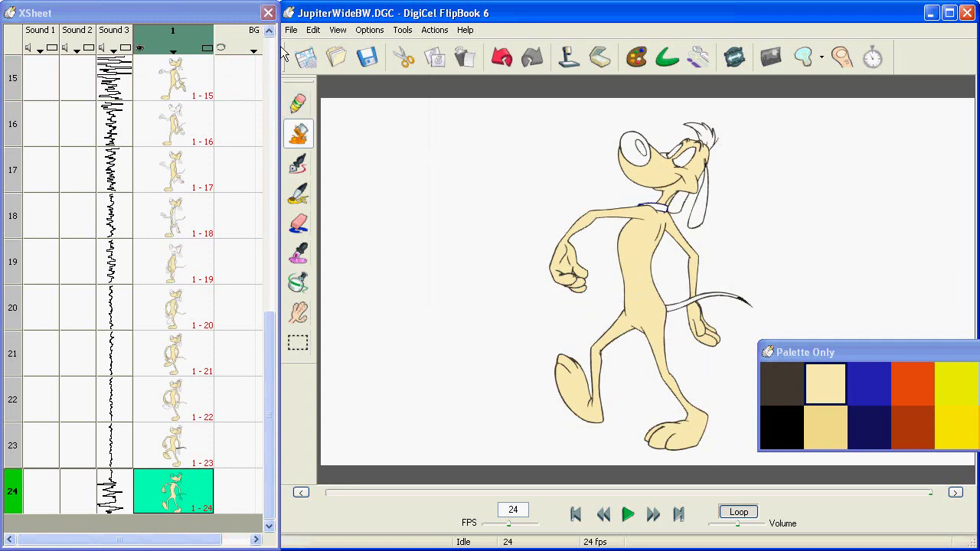
Revert to the unpainted drawings and pick the cream swatch.
left_click(293, 29)
left_click(298, 110)
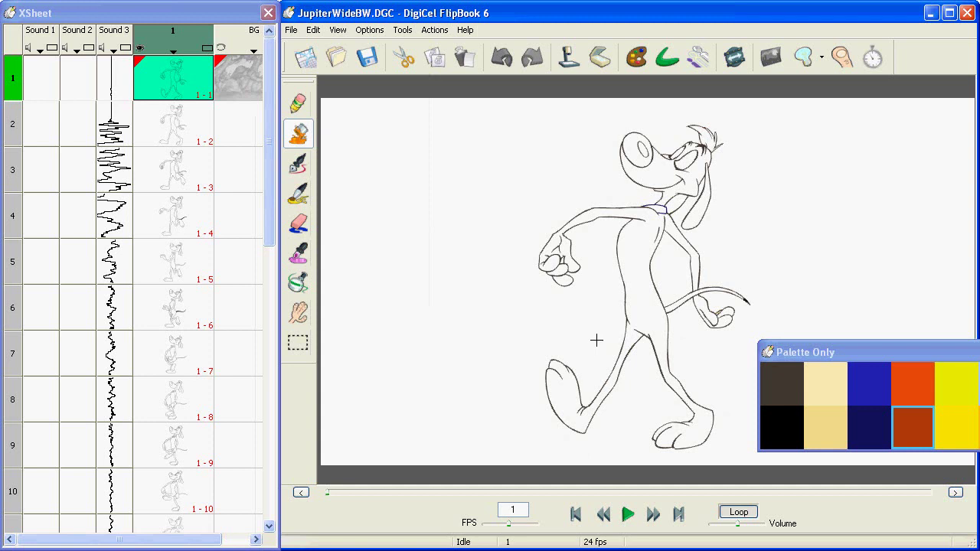
left_click(822, 380)
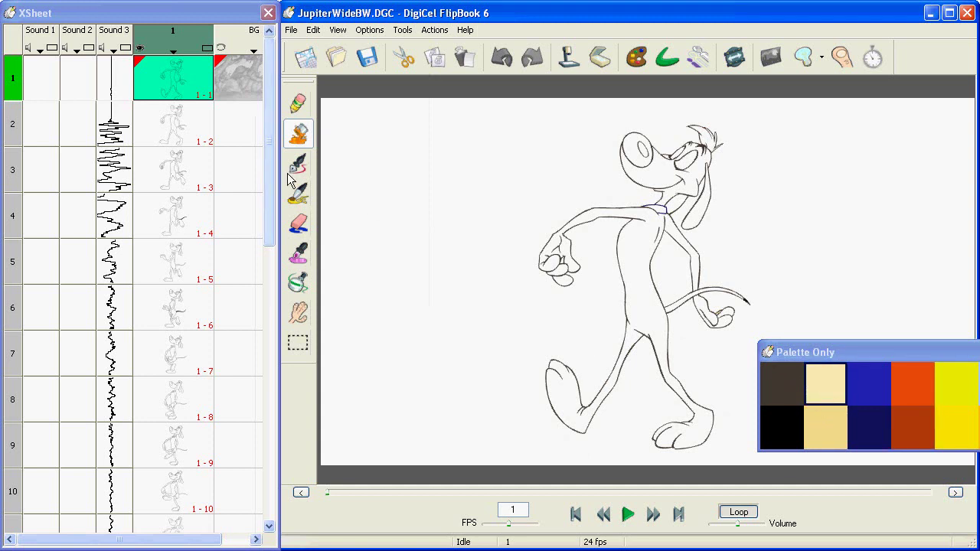
Select all frames of level 1 and set up Auto Fill for frames 1 to 24.
left_click(172, 34)
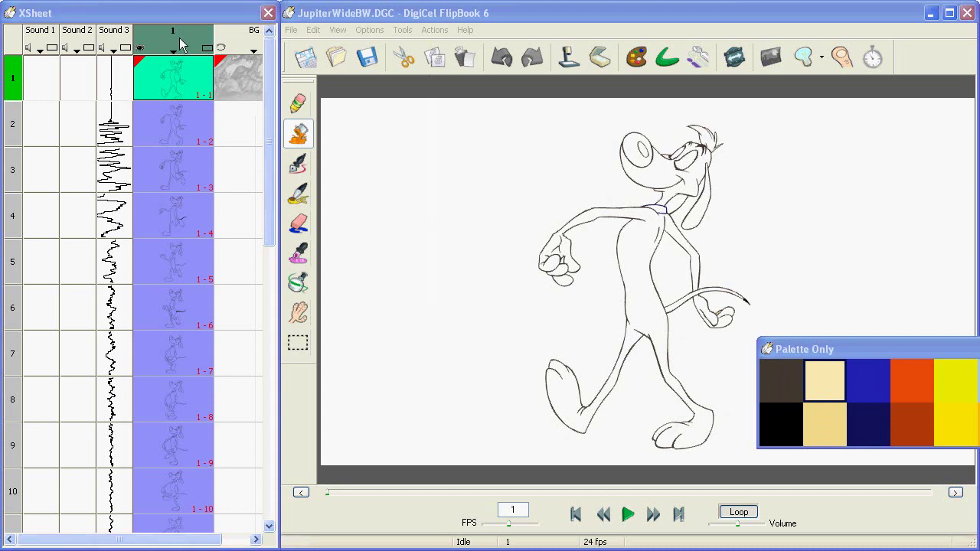
left_click(432, 33)
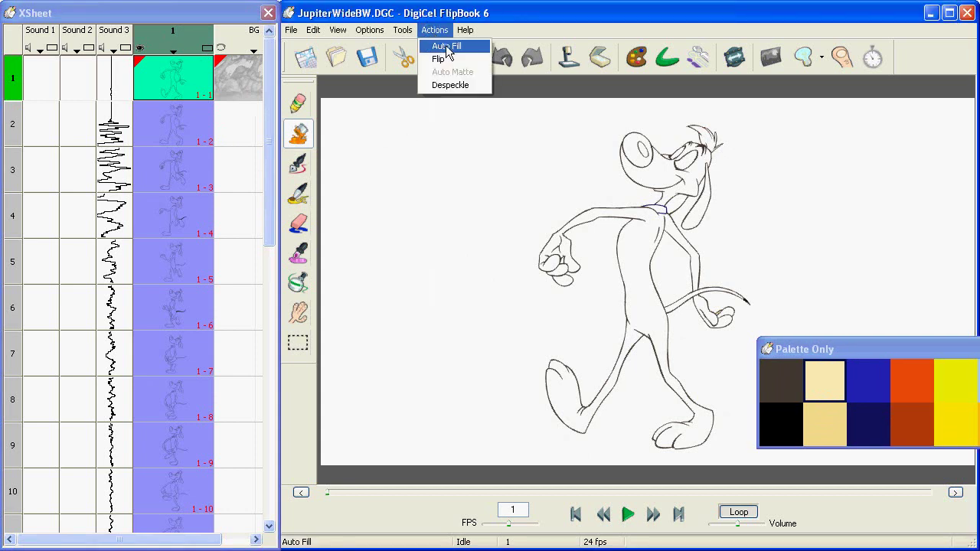
left_click(447, 47)
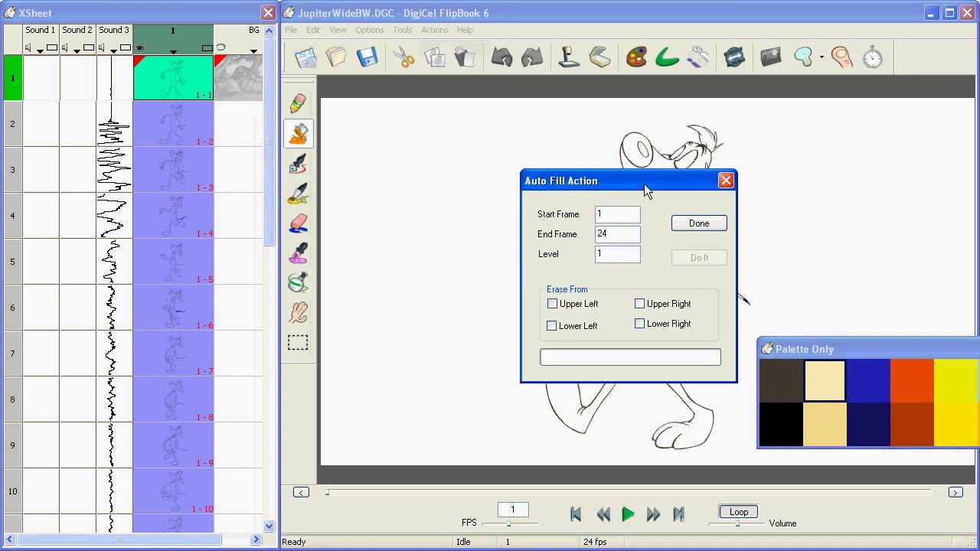
left_click_drag(644, 183, 419, 105)
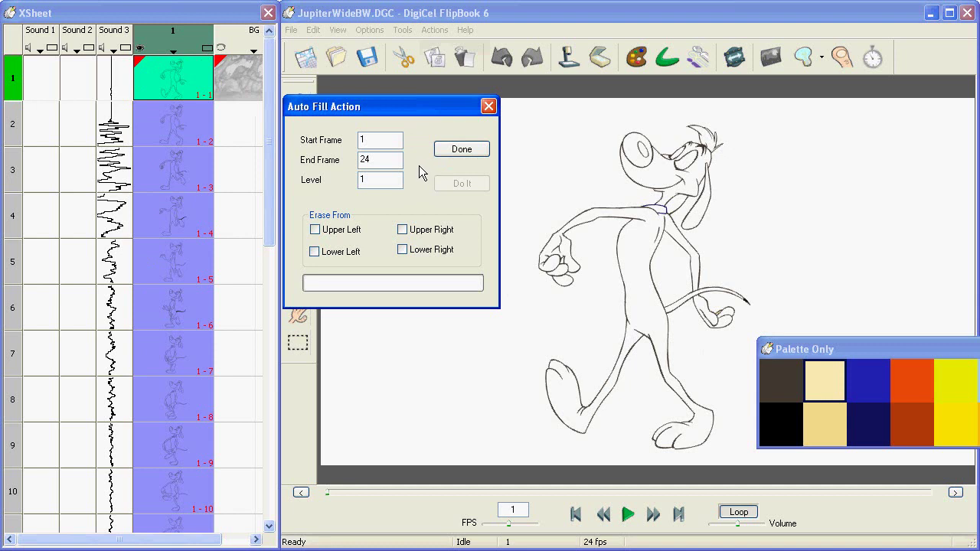
Run Auto Fill on frames 1–24 with Erase From Upper Left enabled, then close the dialog.
left_click(314, 230)
left_click(462, 186)
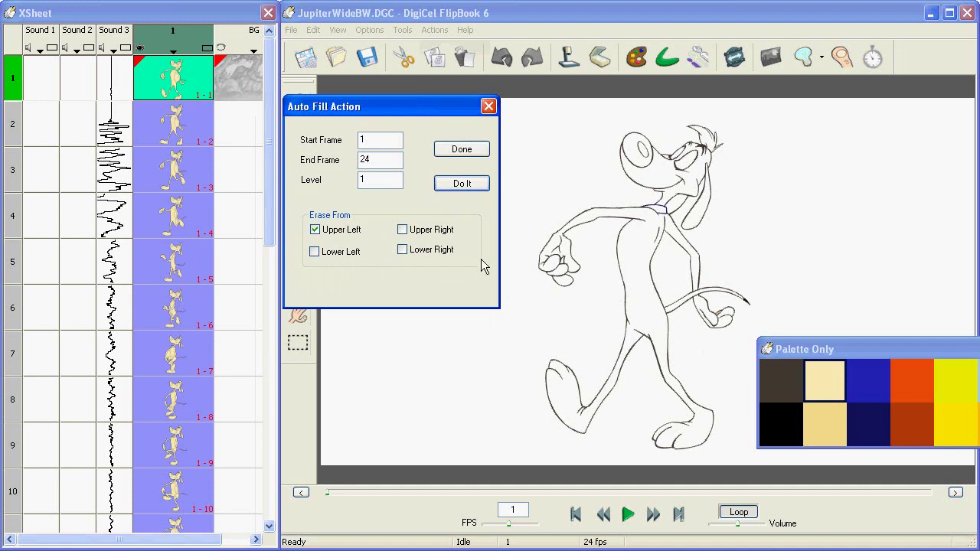
left_click(460, 150)
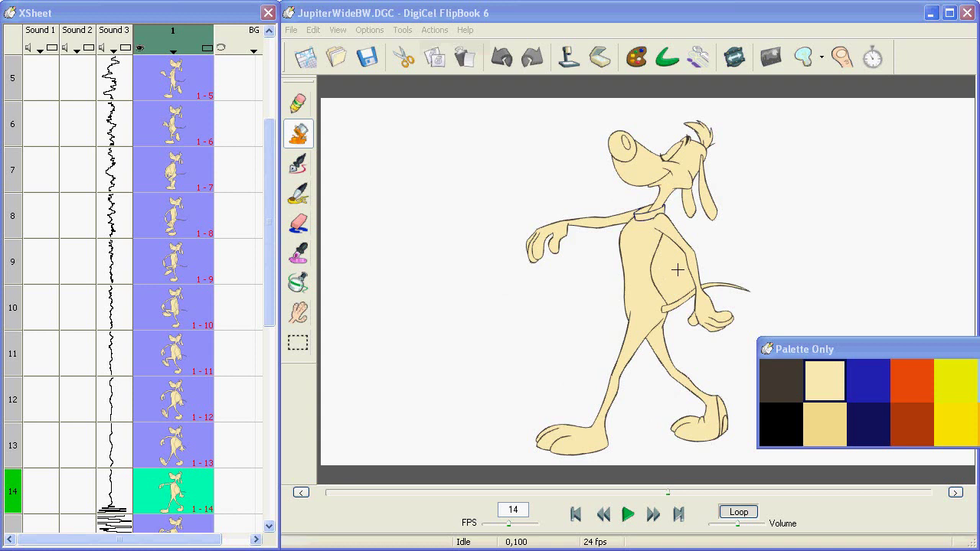
Touch up the cream fill on the dog's body and legs in frames 14 through 16 with Paint.
left_click(669, 267)
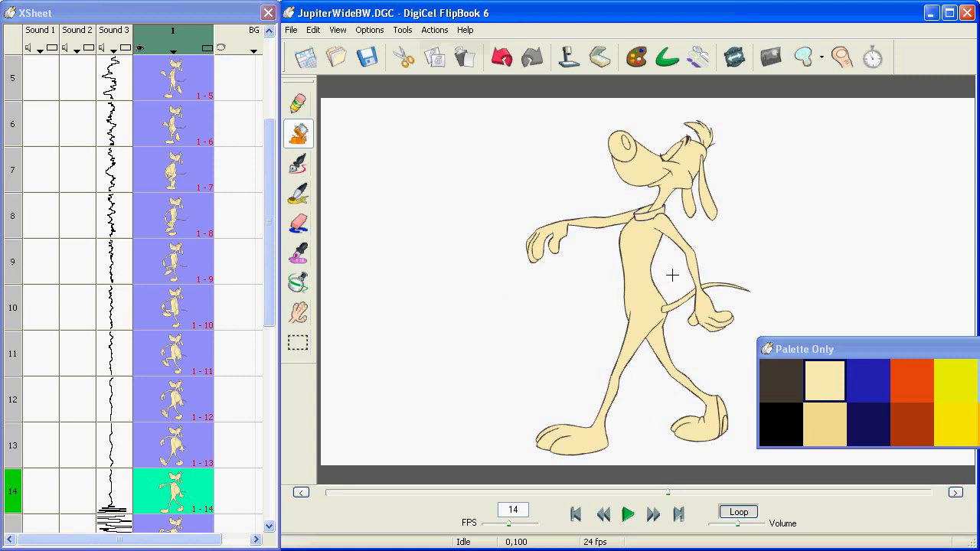
key("Right")
left_click(676, 272)
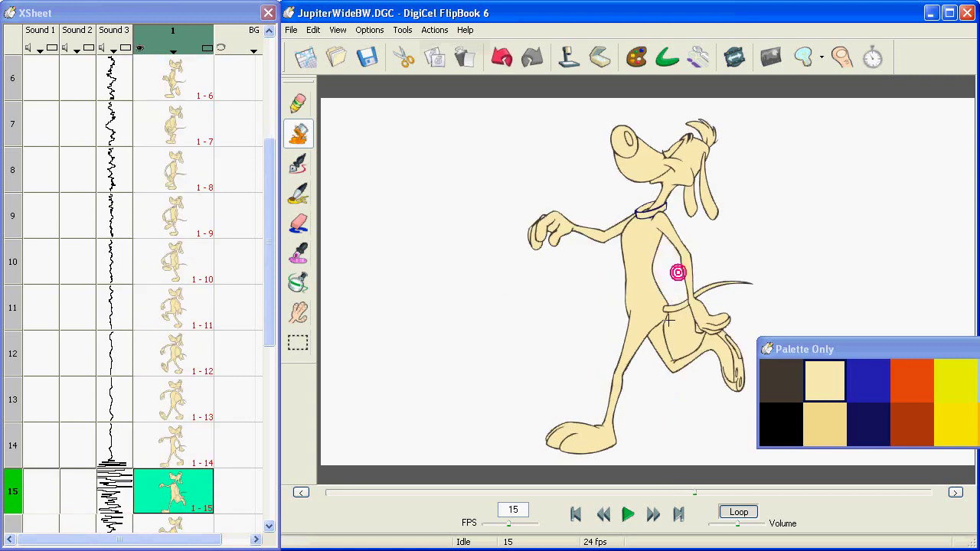
left_click(689, 329)
key("Right")
left_click(659, 274)
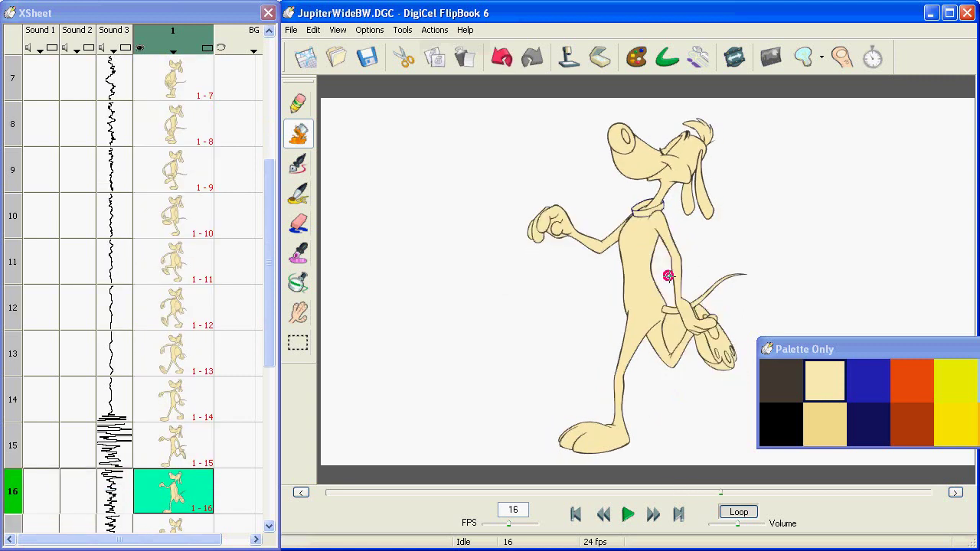
left_click(675, 333)
key("Right")
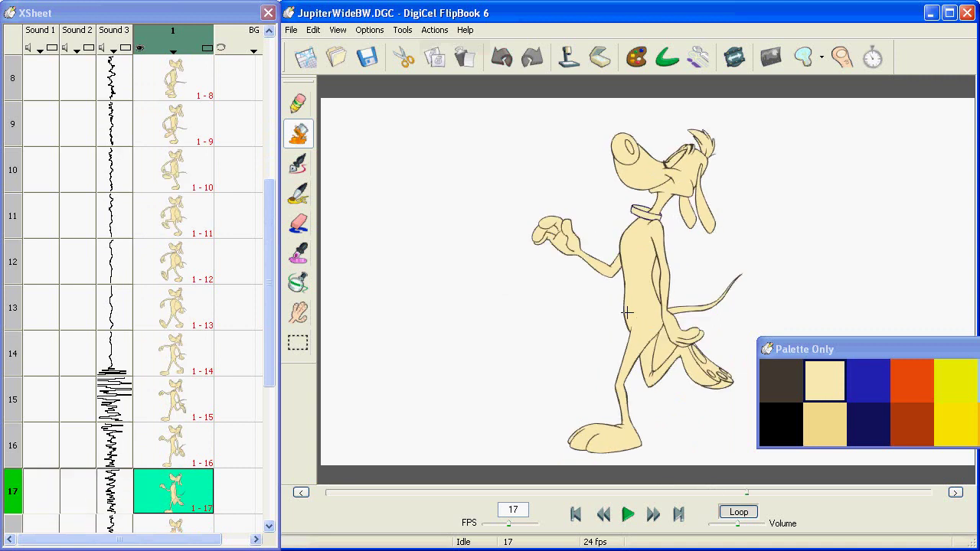
Switch to the Eraser and remove stray body and leg fills on frames 17 through 20.
left_click(299, 227)
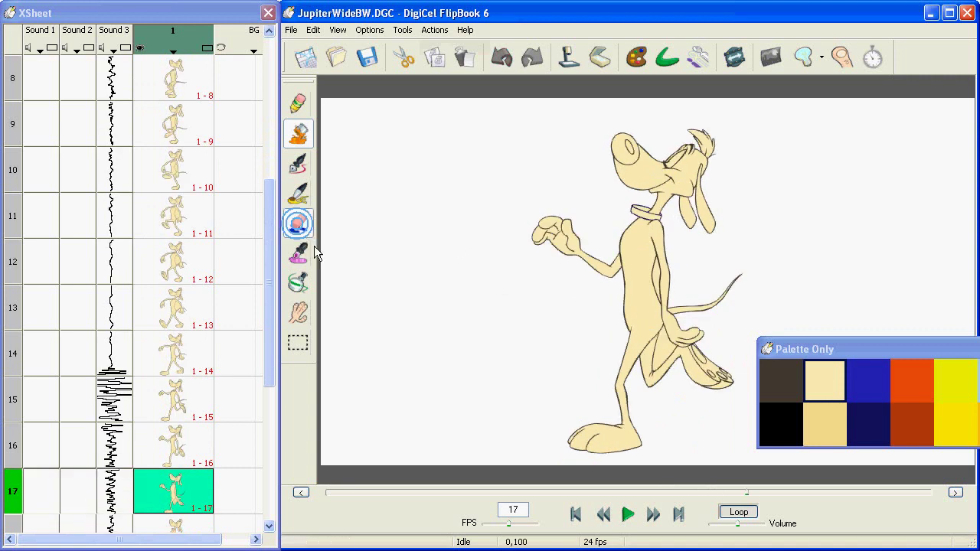
left_click(656, 276)
left_click(662, 354)
key("Right")
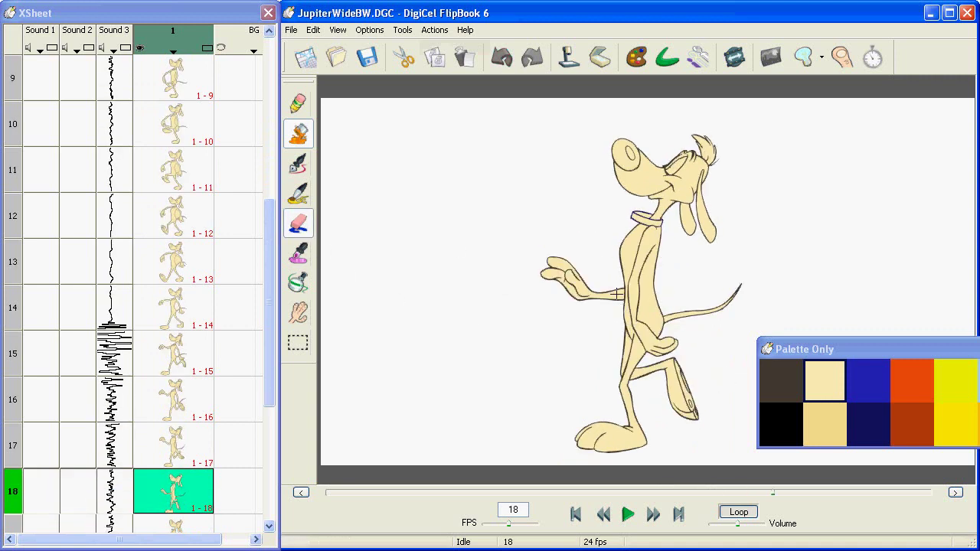
key("Right")
left_click(616, 299)
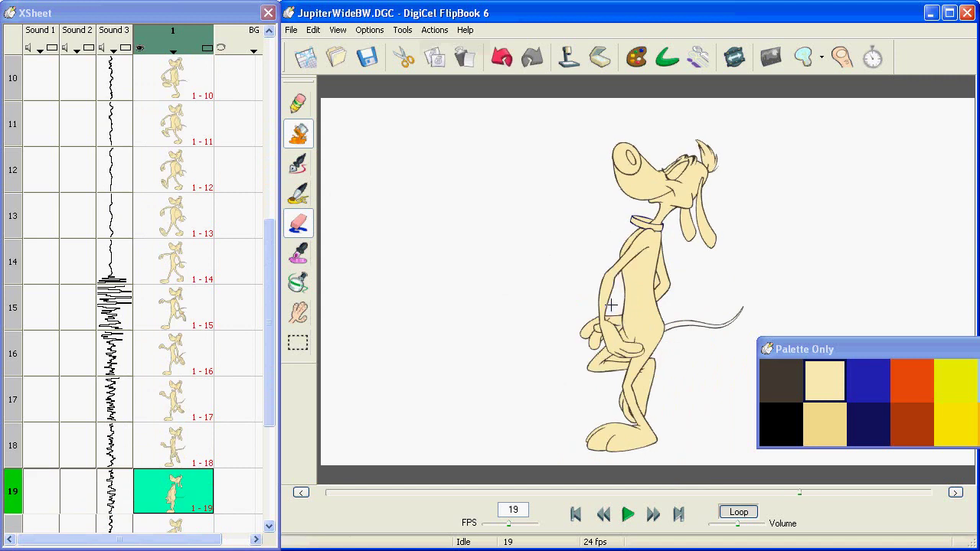
key("Right")
left_click(612, 285)
Erase stray fills on the dog's body in frames 21 through 23.
key("Right")
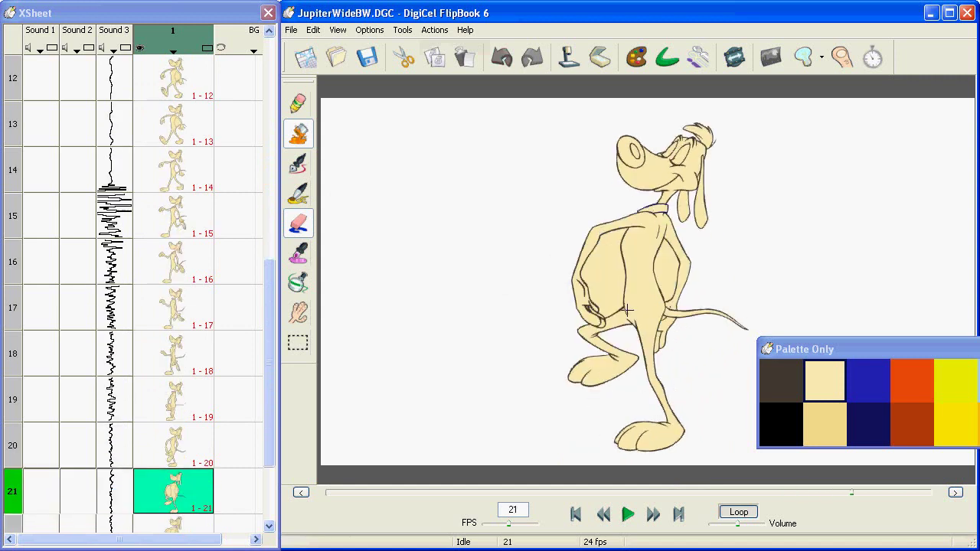
left_click(594, 267)
left_click(663, 262)
key("Right")
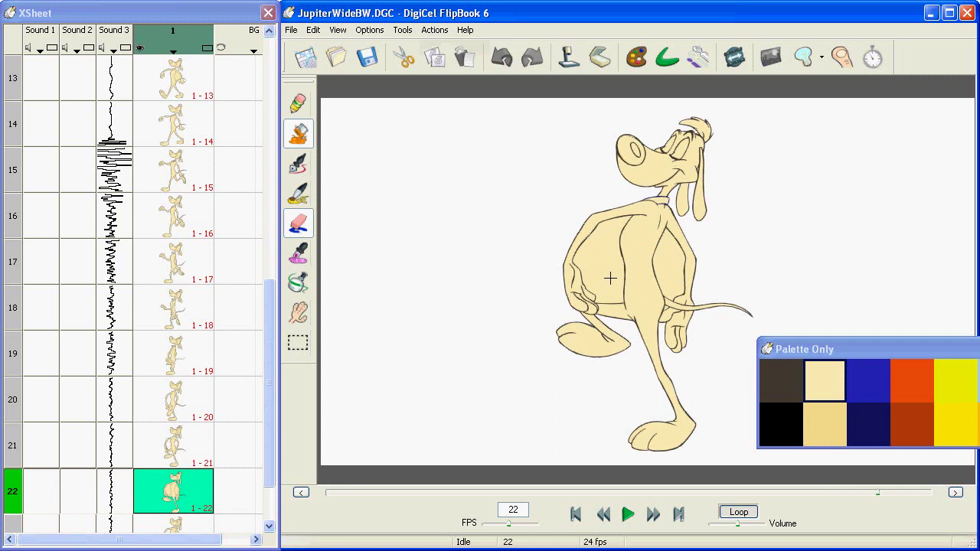
left_click(594, 267)
left_click(663, 263)
key("Right")
left_click(663, 267)
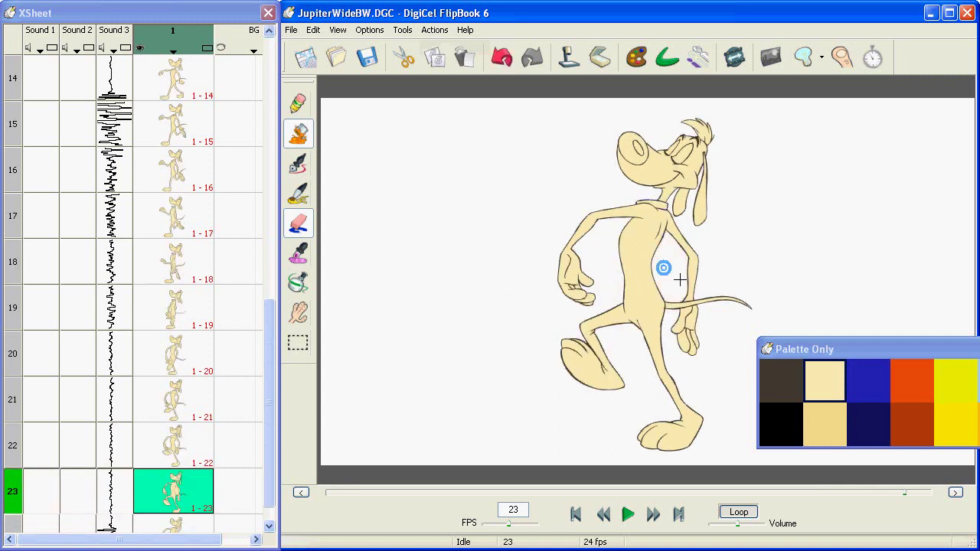
Erase stray body fills on the last frame, then wrap around and clean the first few frames.
key("Right")
left_click(662, 271)
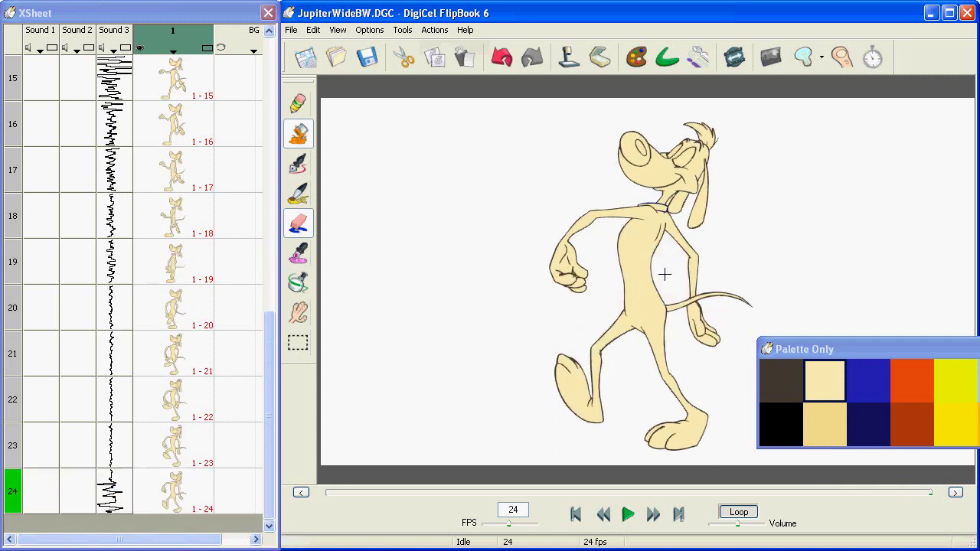
key("Right")
left_click(663, 273)
key("Right")
left_click(663, 273)
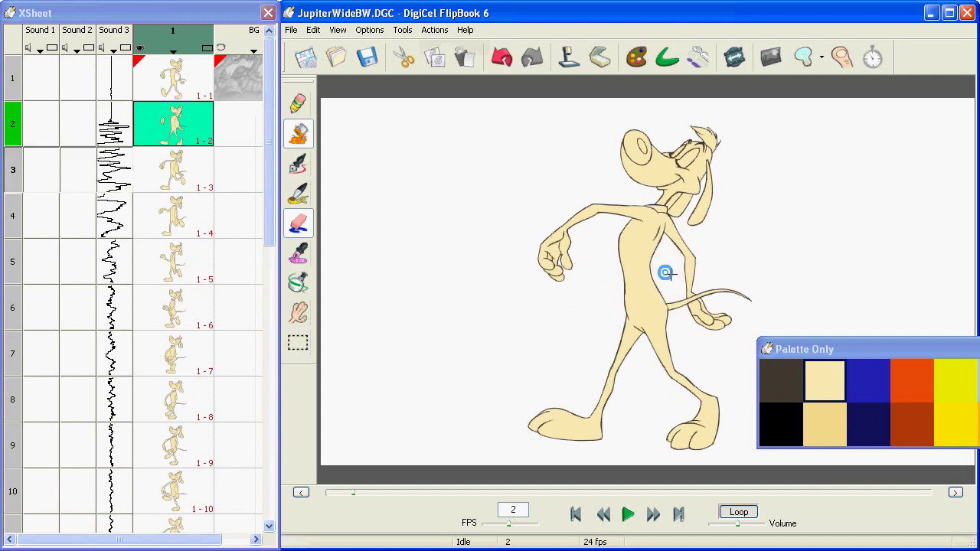
key("Right")
left_click(659, 271)
Erase the remaining stray body and leg fills on the early frames, finishing at frame 5.
key("Right")
left_click(657, 270)
key("Right")
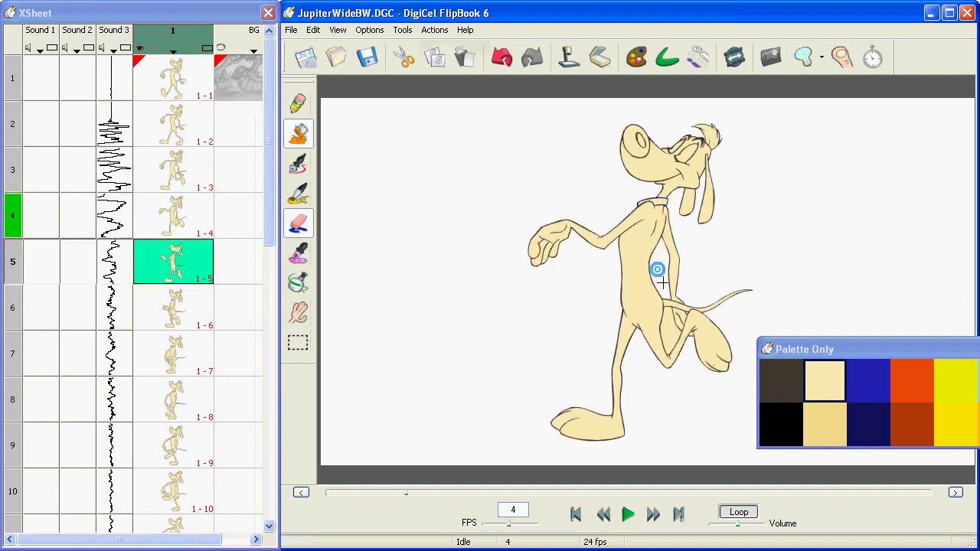
key("Right")
key("Left")
left_click(663, 324)
key("Right")
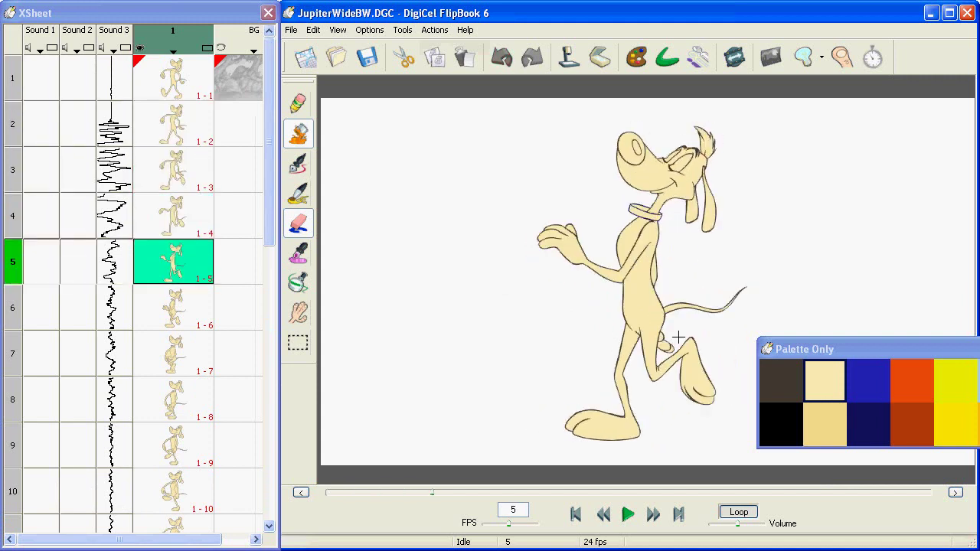